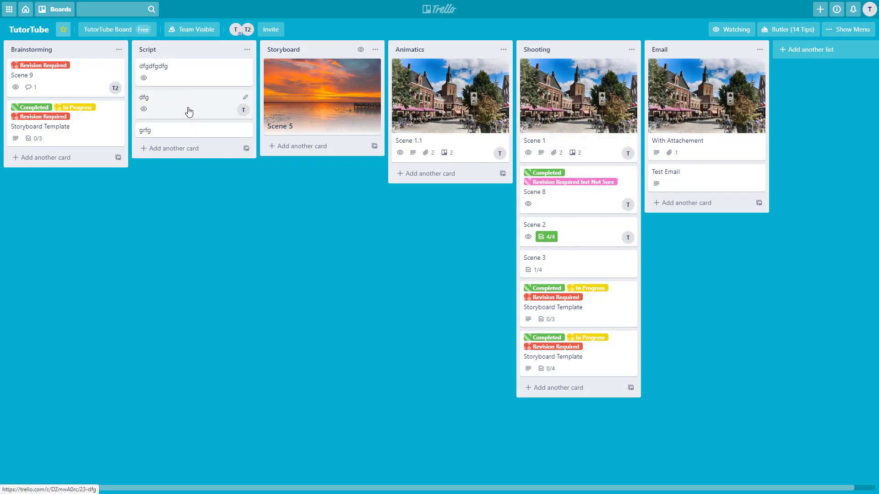
Set the due date of the dfg card in the Script list to August 5, 2020.
{"action": "left_click", "coordinate": [245, 101]}
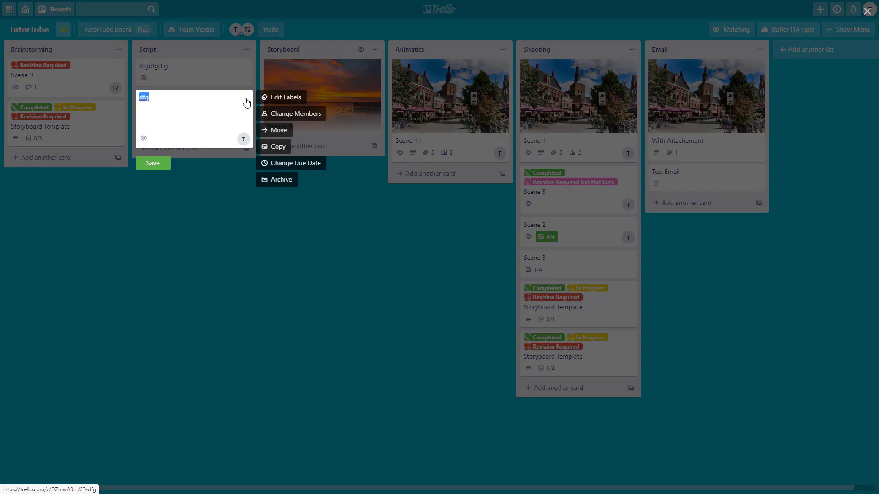
{"action": "left_click", "coordinate": [306, 163]}
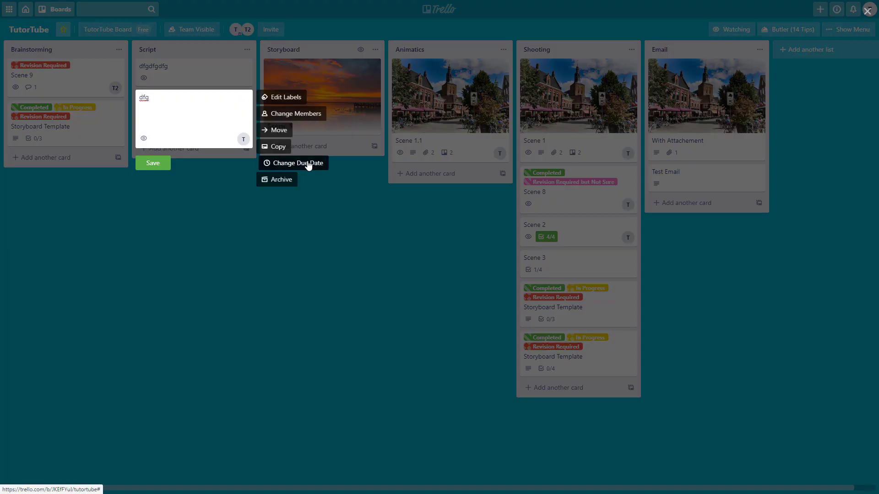
{"action": "left_click", "coordinate": [380, 238]}
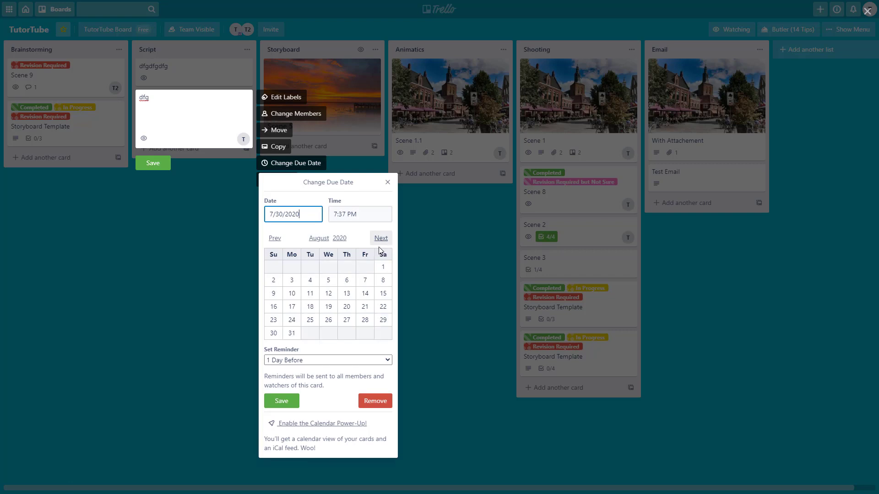
{"action": "left_click", "coordinate": [330, 281]}
{"action": "left_click", "coordinate": [293, 401]}
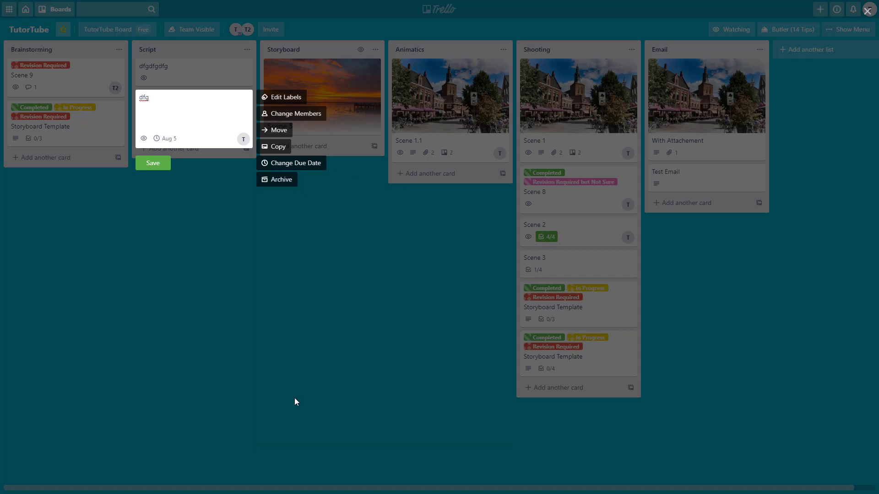
{"action": "left_click", "coordinate": [295, 392]}
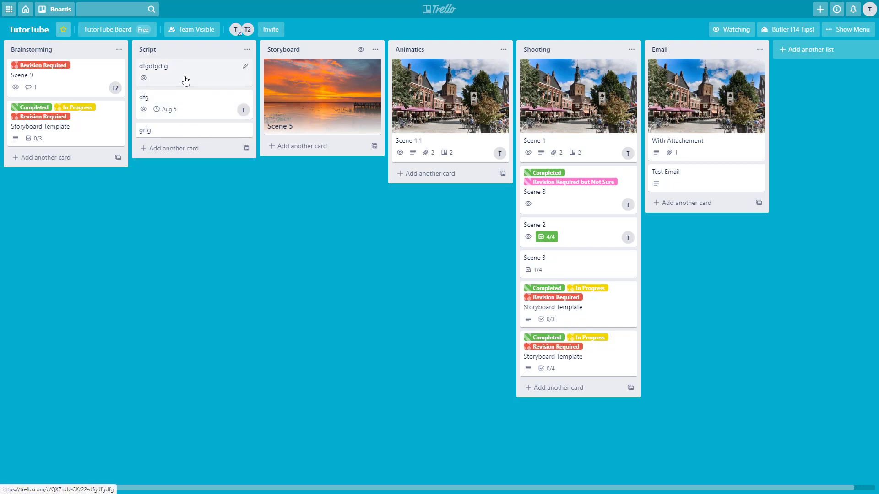
Set the due date of the dfgdfgdfg card in the Script list to August 13, 2020.
{"action": "key", "text": "d"}
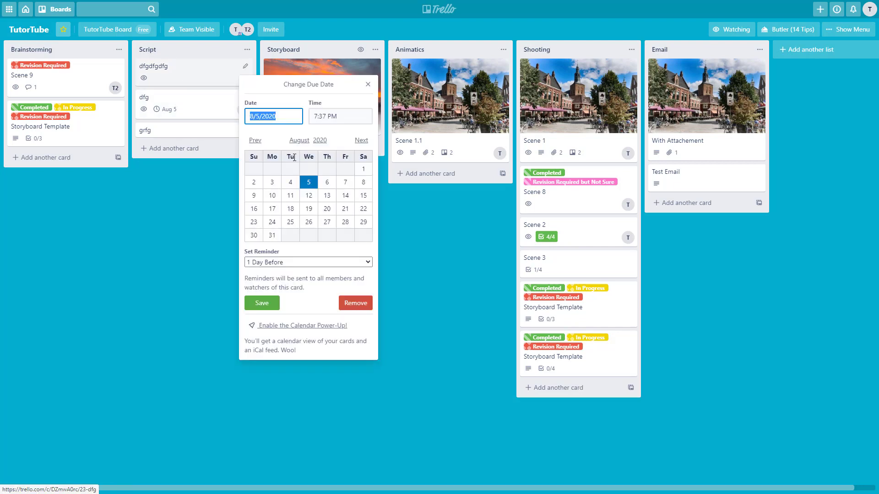
{"action": "left_click", "coordinate": [327, 195]}
{"action": "left_click", "coordinate": [268, 307]}
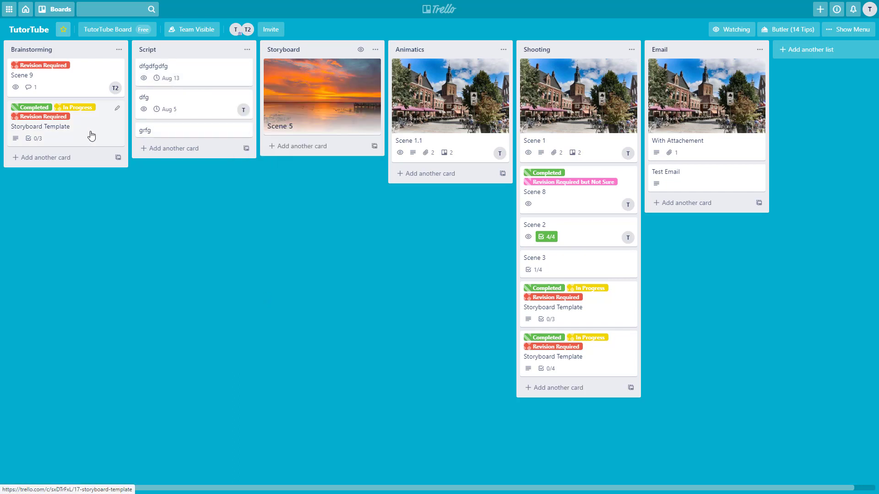
In the Brainstorming list, set the due date of Storyboard Template to August 12, 2020 and of Scene 9 to August 11, 2020.
{"action": "key", "text": "d"}
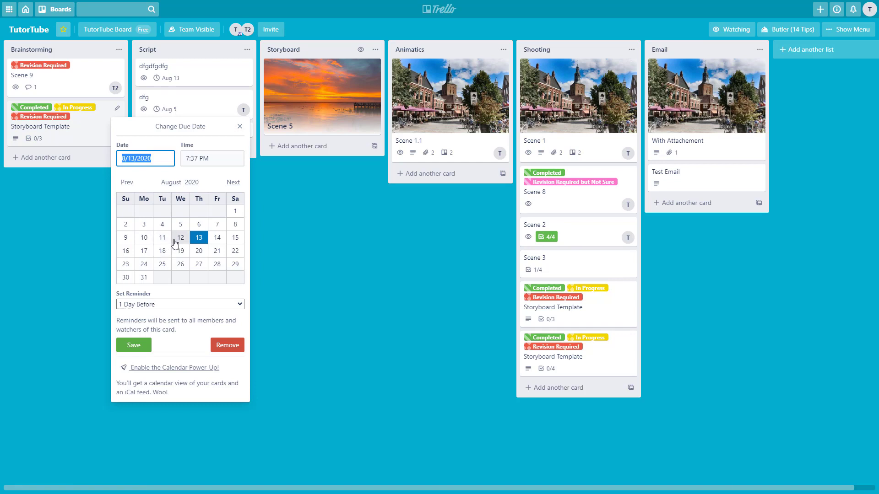
{"action": "left_click", "coordinate": [134, 345]}
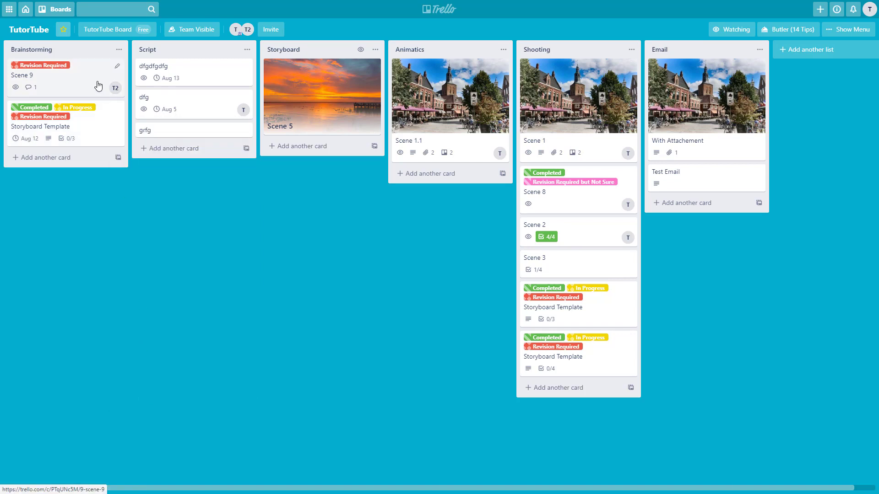
{"action": "key", "text": "d"}
{"action": "left_click", "coordinate": [162, 195]}
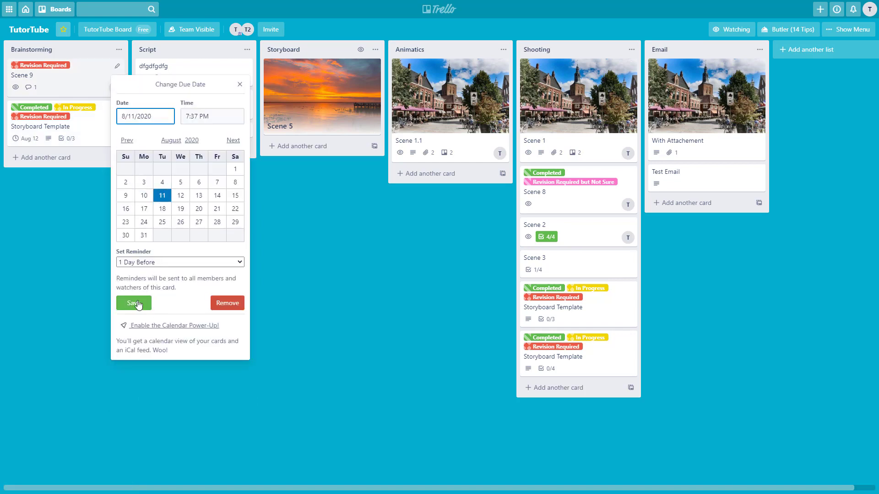
{"action": "left_click", "coordinate": [134, 303]}
Set the due date of the Scene 5 card in the Storyboard list to August 12, 2020.
{"action": "key", "text": "d"}
{"action": "left_click", "coordinate": [437, 195]}
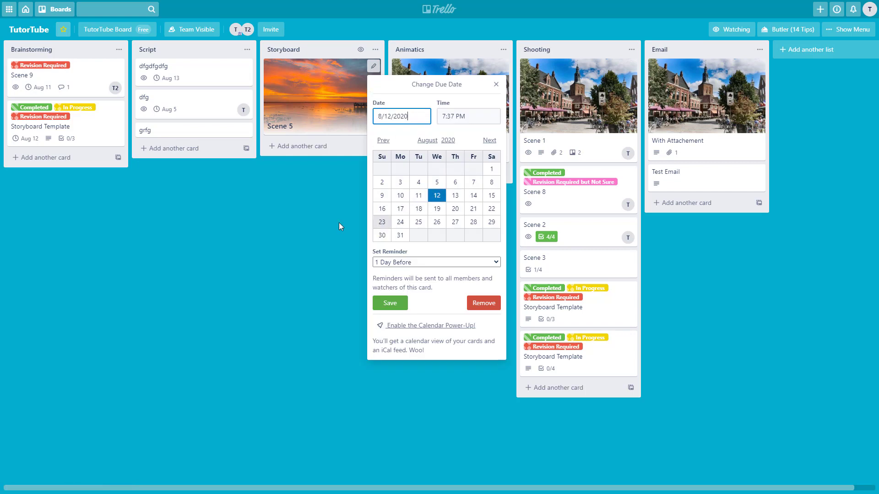
{"action": "left_click", "coordinate": [402, 304]}
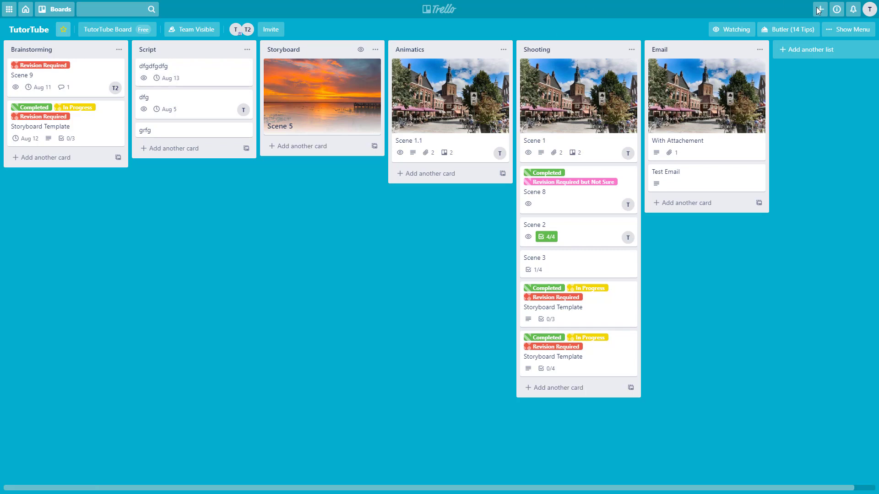
Search the Power-Ups for calendar, add the Calendar Power-Up to the board, and return to the full board view.
{"action": "left_click", "coordinate": [862, 32]}
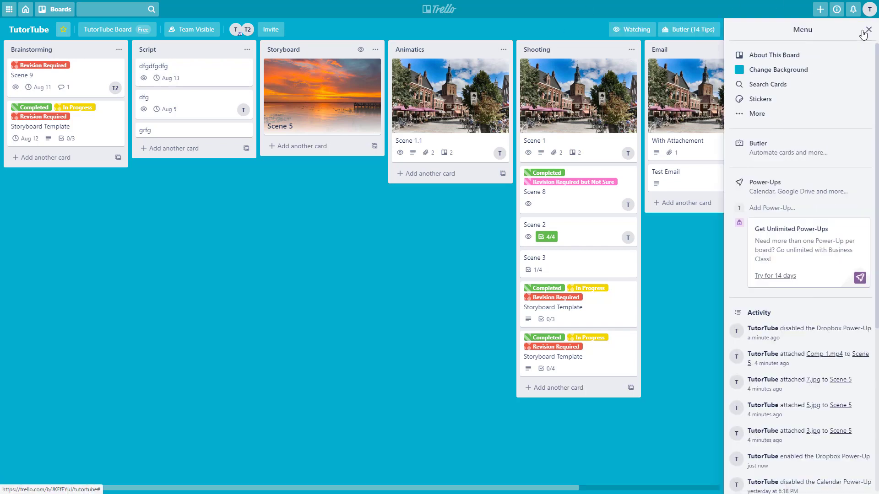
{"action": "left_click", "coordinate": [773, 209]}
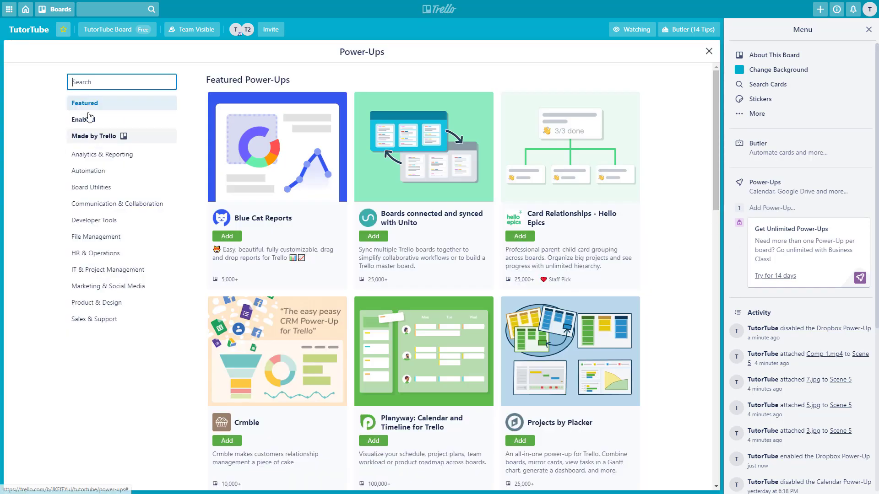
{"action": "left_click", "coordinate": [112, 82]}
{"action": "type", "text": "calendar"}
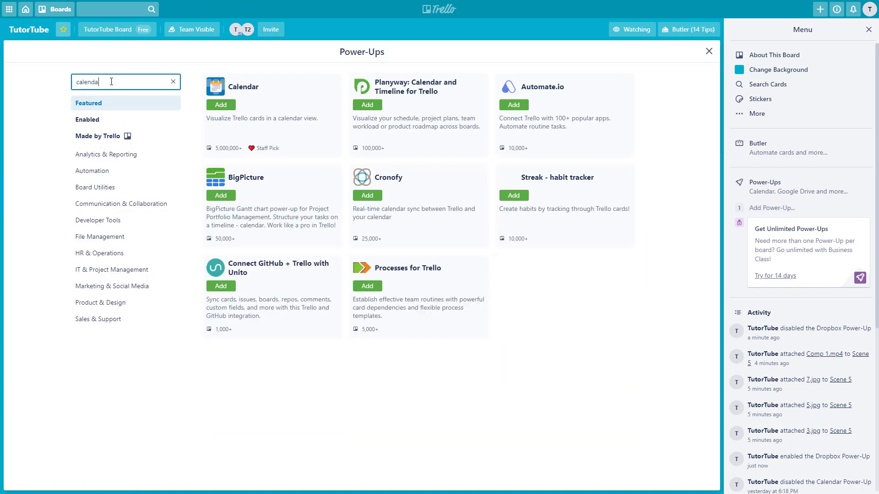
{"action": "left_click", "coordinate": [216, 108]}
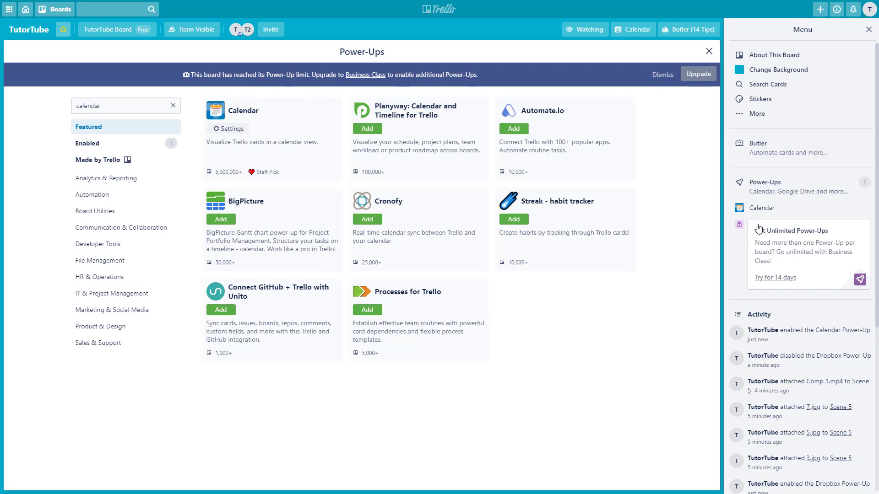
{"action": "left_click", "coordinate": [710, 52]}
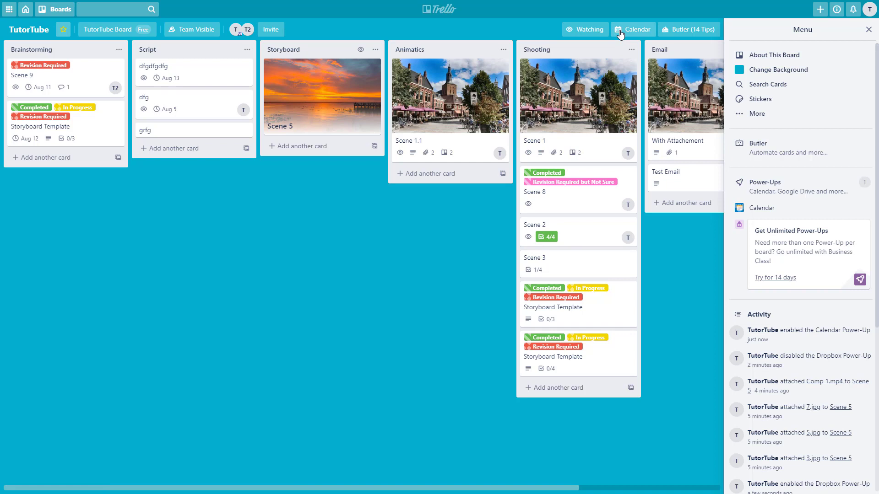
{"action": "left_click", "coordinate": [869, 29]}
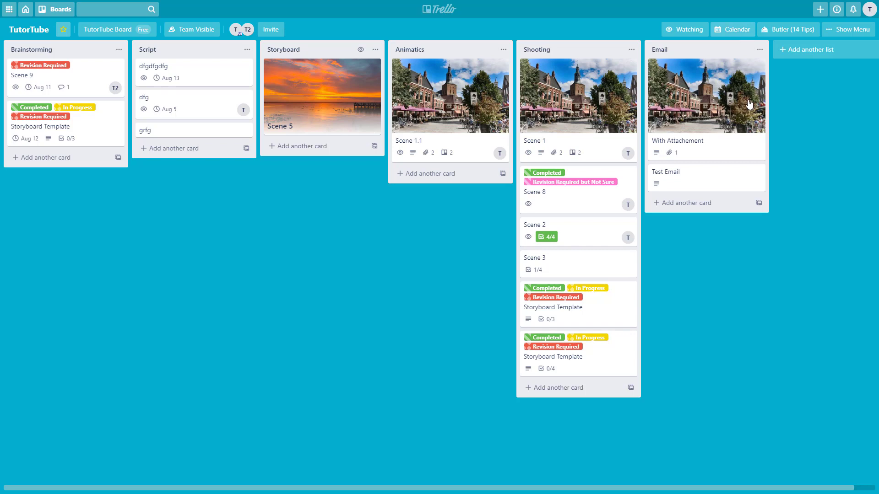
In the board's calendar view, reschedule the dfg card to August 4 and Scene 9 to August 6, then return to the board.
{"action": "left_click", "coordinate": [725, 30]}
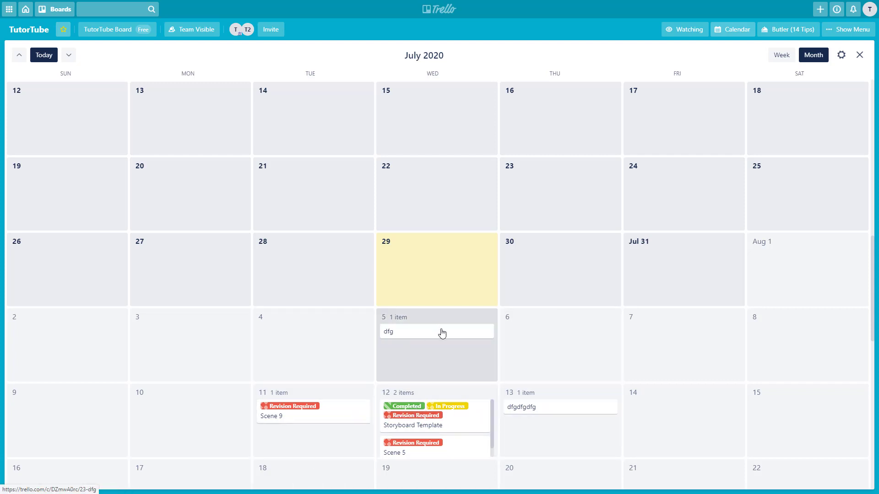
{"action": "left_click_drag", "start_coordinate": [433, 337], "coordinate": [300, 338]}
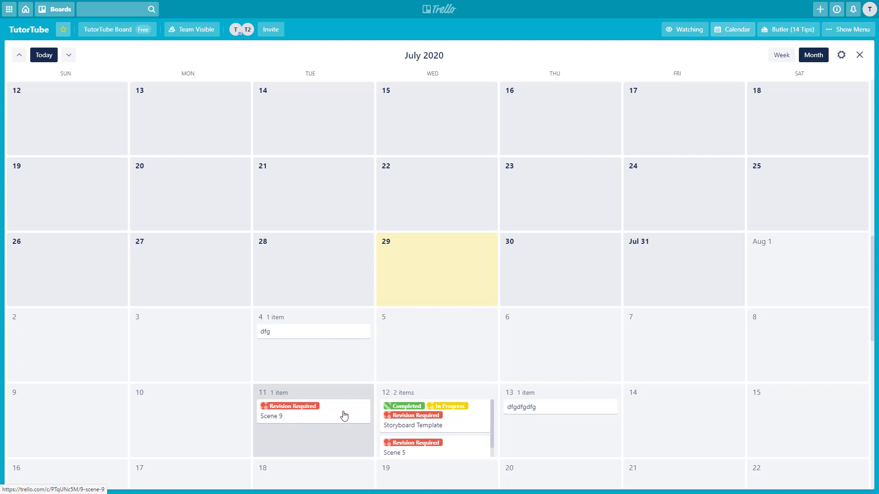
{"action": "left_click_drag", "start_coordinate": [341, 415], "coordinate": [568, 333]}
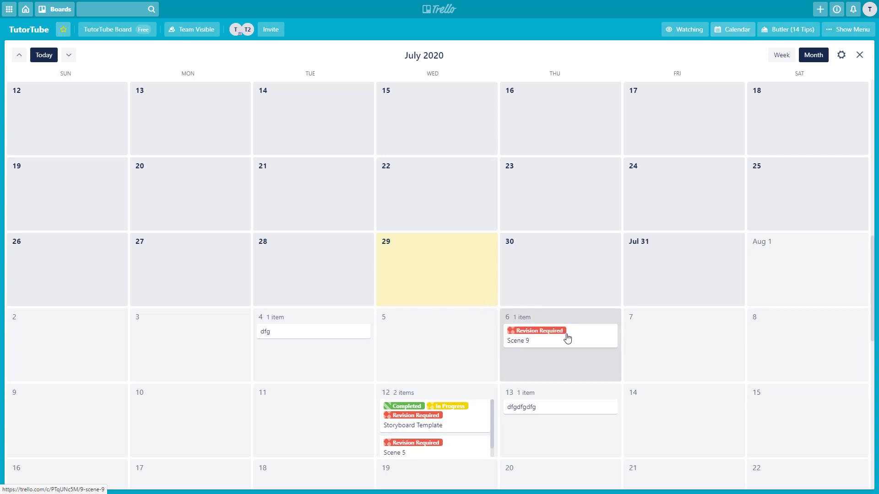
{"action": "left_click", "coordinate": [859, 56]}
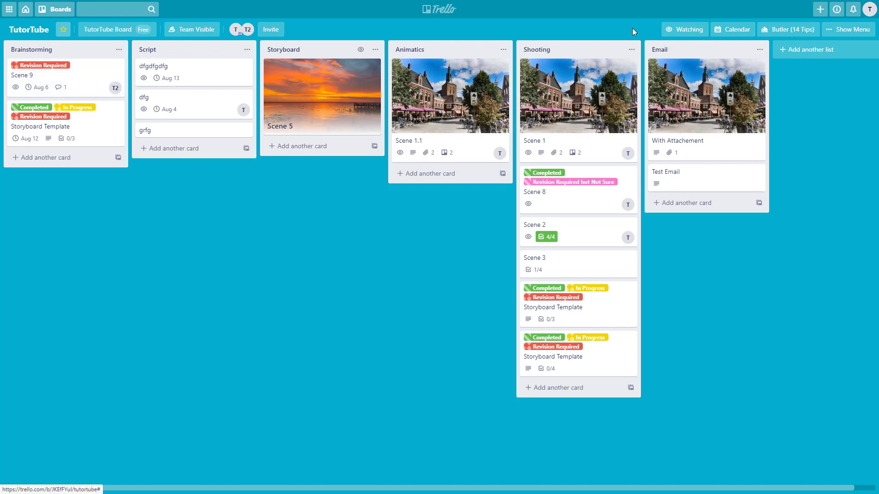
In the board's calendar view, reschedule Storyboard Template to August 5, Scene 5 to August 7 and dfgdfgdfg to August 3.
{"action": "left_click", "coordinate": [744, 30]}
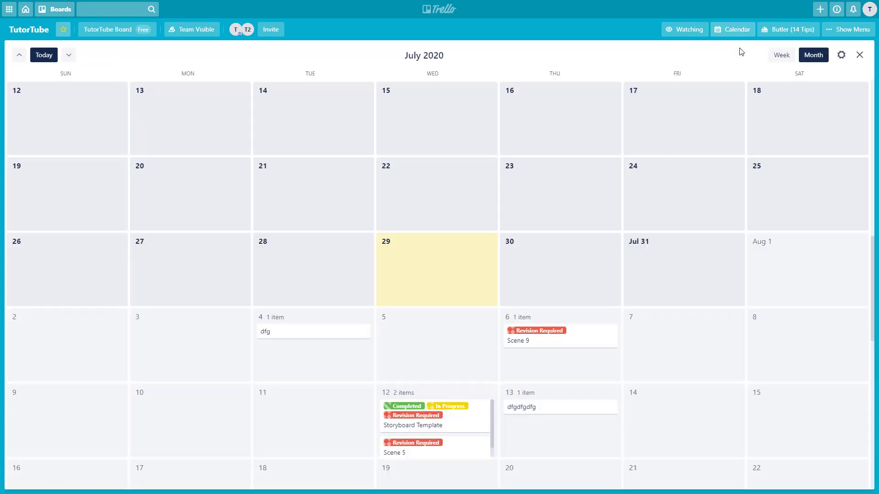
{"action": "left_click_drag", "start_coordinate": [459, 422], "coordinate": [680, 329]}
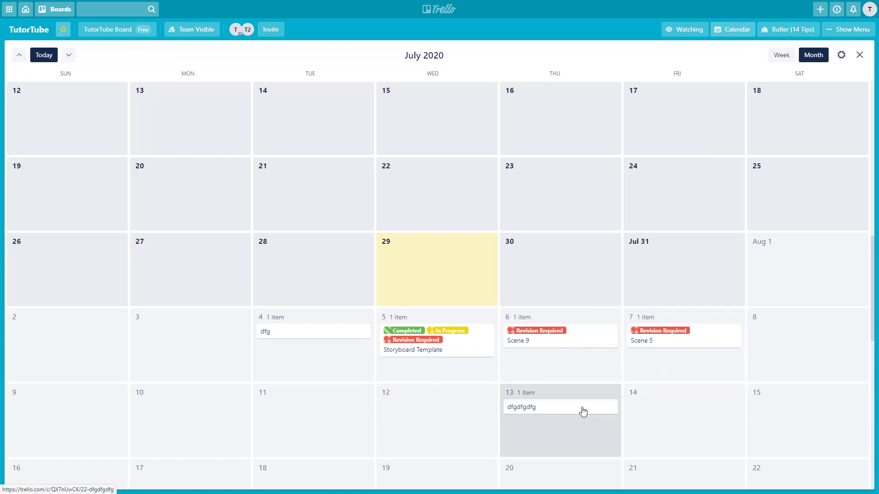
{"action": "left_click_drag", "start_coordinate": [583, 410], "coordinate": [226, 363]}
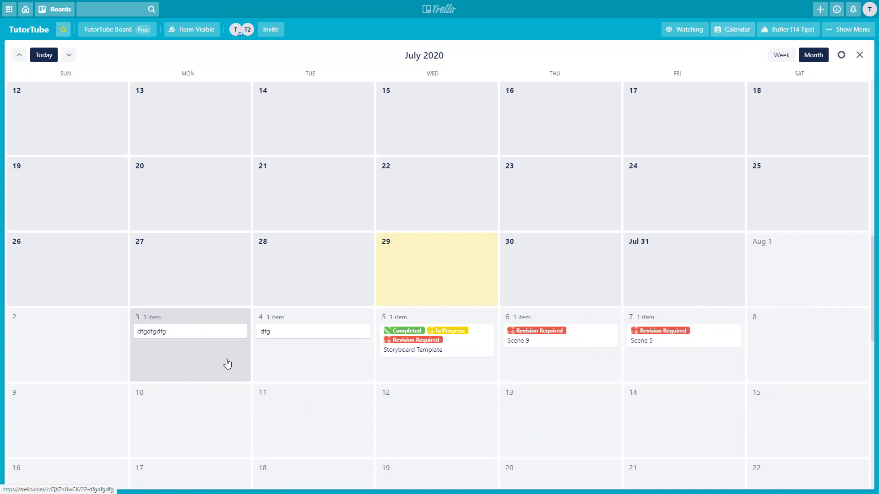
Switch the calendar to the weekly view and display the week of August 2 to 8, 2020.
{"action": "left_click", "coordinate": [786, 56]}
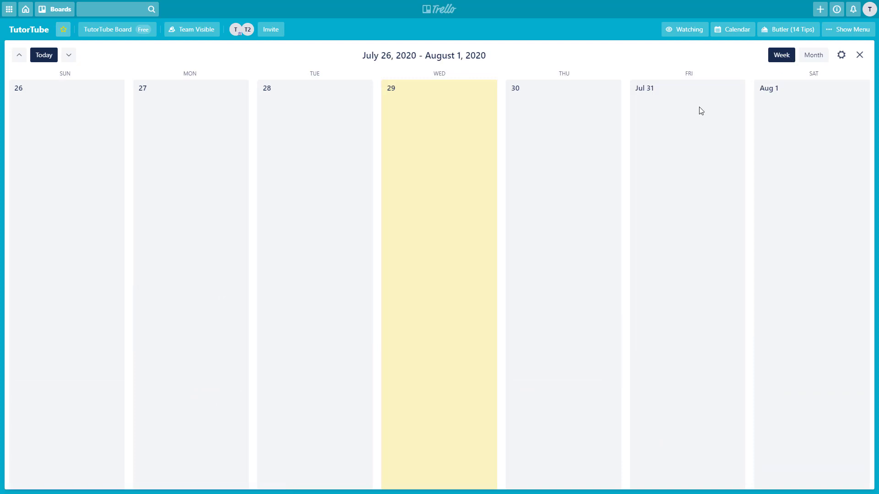
{"action": "left_click", "coordinate": [20, 57]}
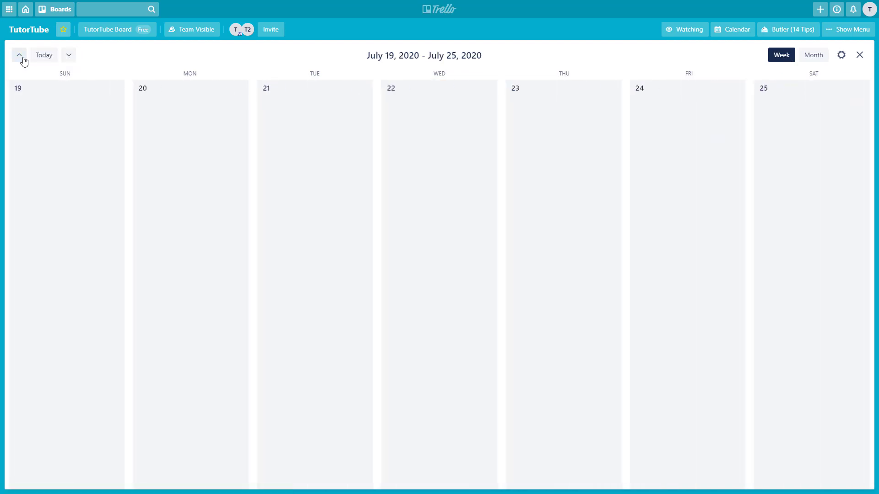
{"action": "left_click", "coordinate": [67, 58]}
{"action": "left_click", "coordinate": [68, 59]}
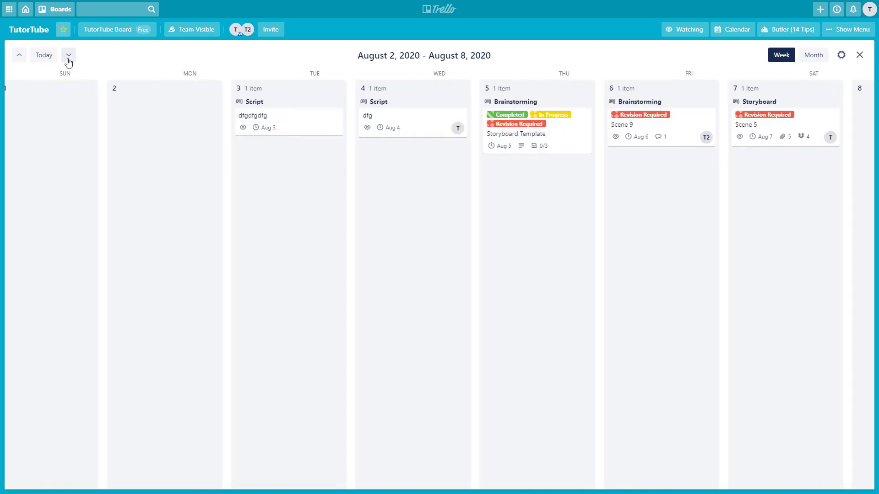
{"action": "left_click_drag", "start_coordinate": [202, 127], "coordinate": [200, 164]}
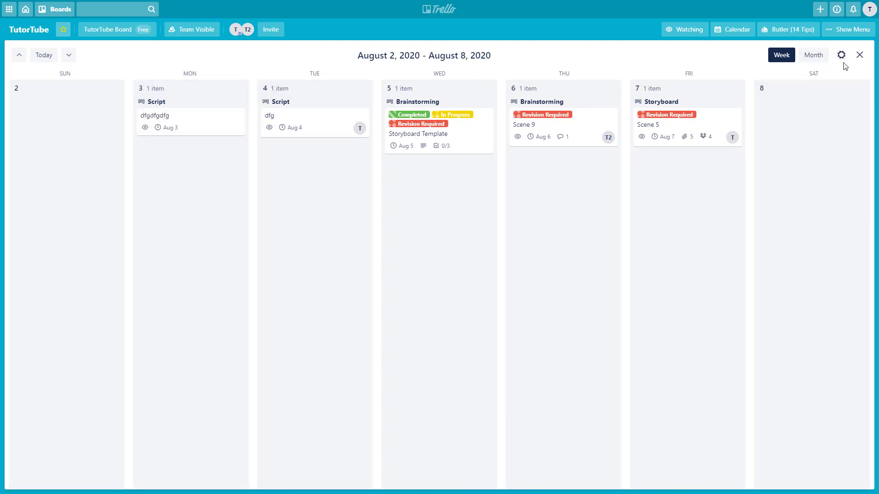
Enable syncing with a personal calendar in the calendar settings and copy the iCalendar feed URL.
{"action": "left_click", "coordinate": [842, 56]}
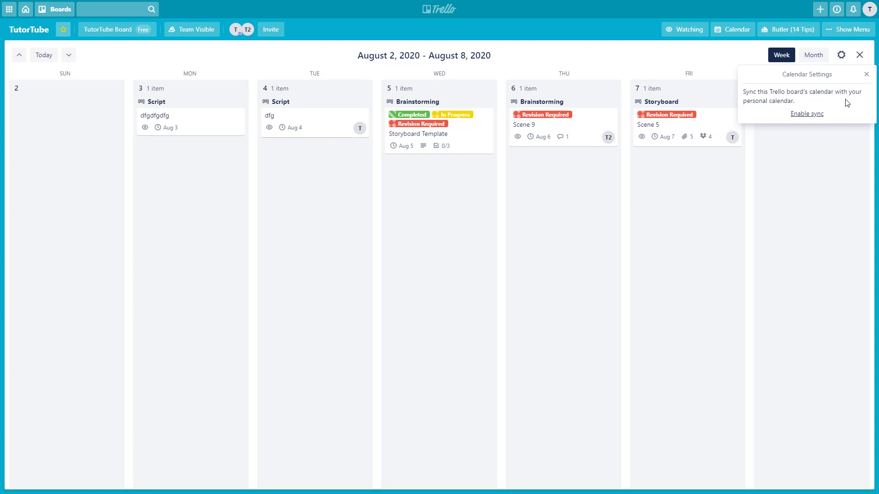
{"action": "left_click", "coordinate": [823, 114]}
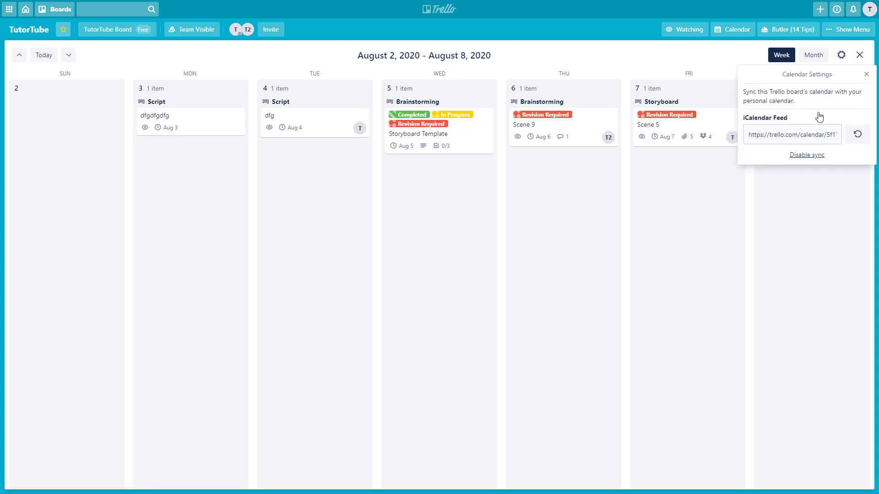
{"action": "left_click", "coordinate": [788, 133]}
{"action": "right_click", "coordinate": [791, 136]}
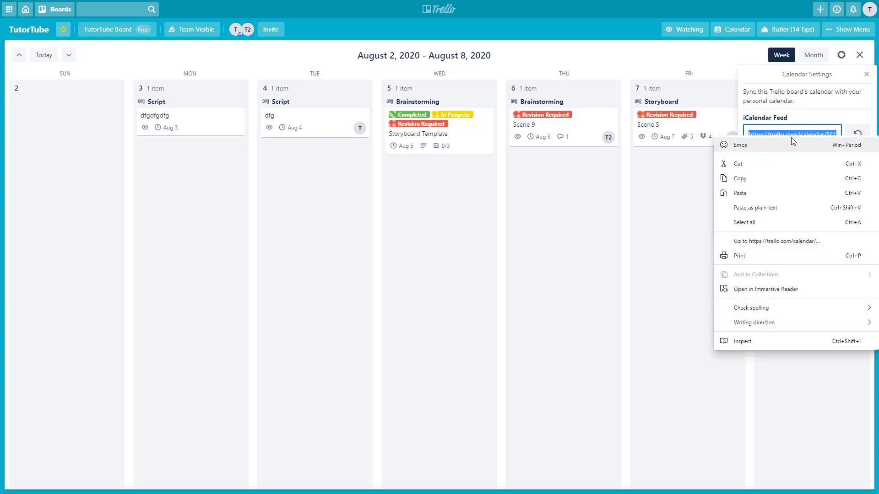
{"action": "left_click", "coordinate": [757, 175]}
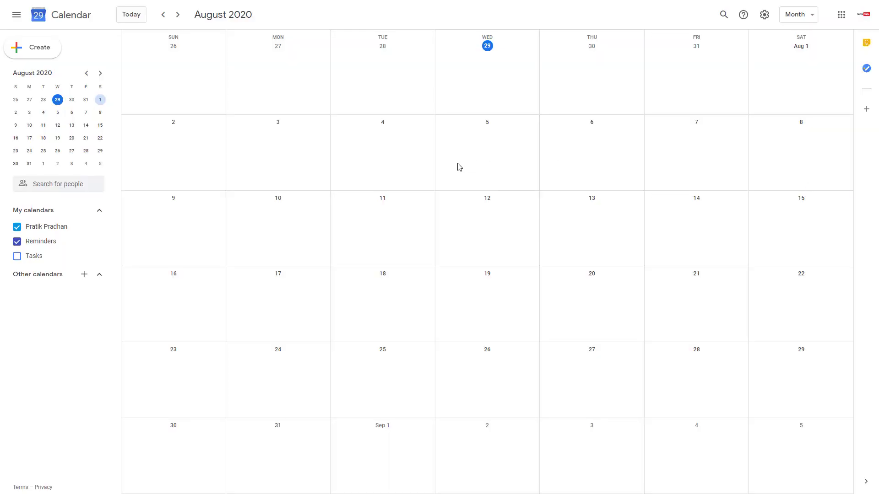
In Google Calendar, add another calendar from the copied iCalendar feed URL and return to the month view.
{"action": "left_click", "coordinate": [84, 277]}
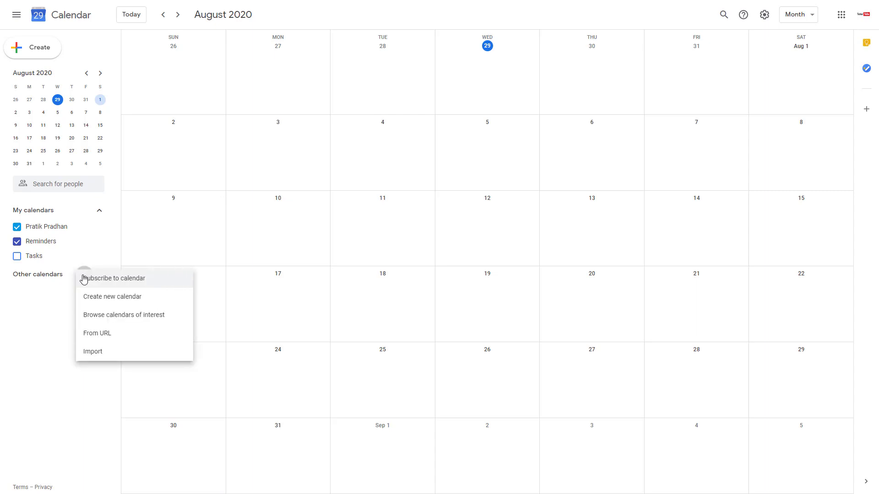
{"action": "left_click", "coordinate": [132, 342]}
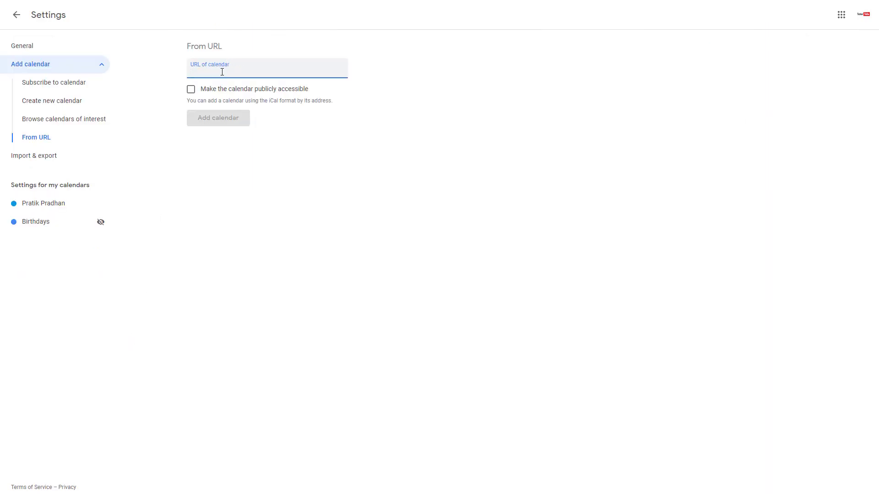
{"action": "key", "text": "ctrl+v"}
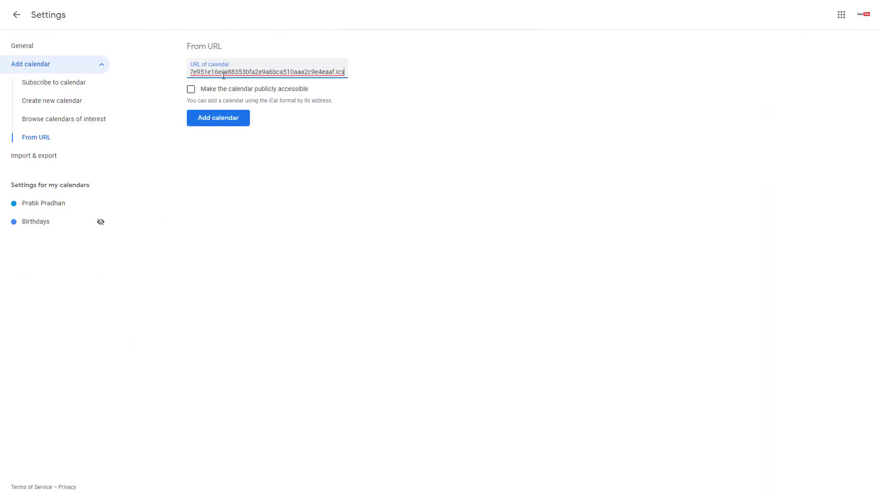
{"action": "left_click", "coordinate": [225, 120]}
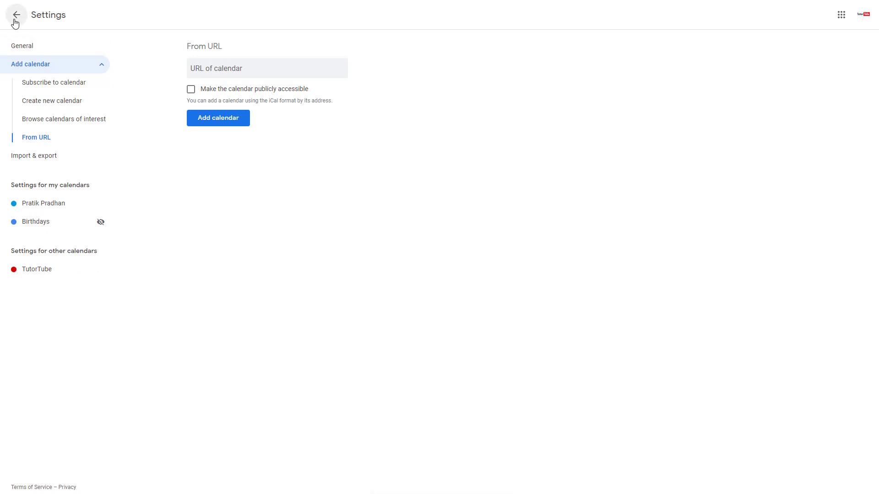
{"action": "left_click", "coordinate": [15, 21]}
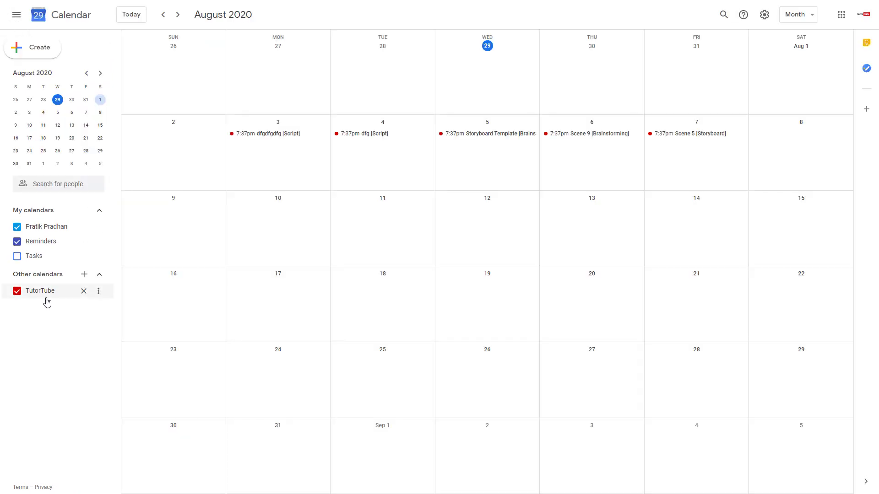